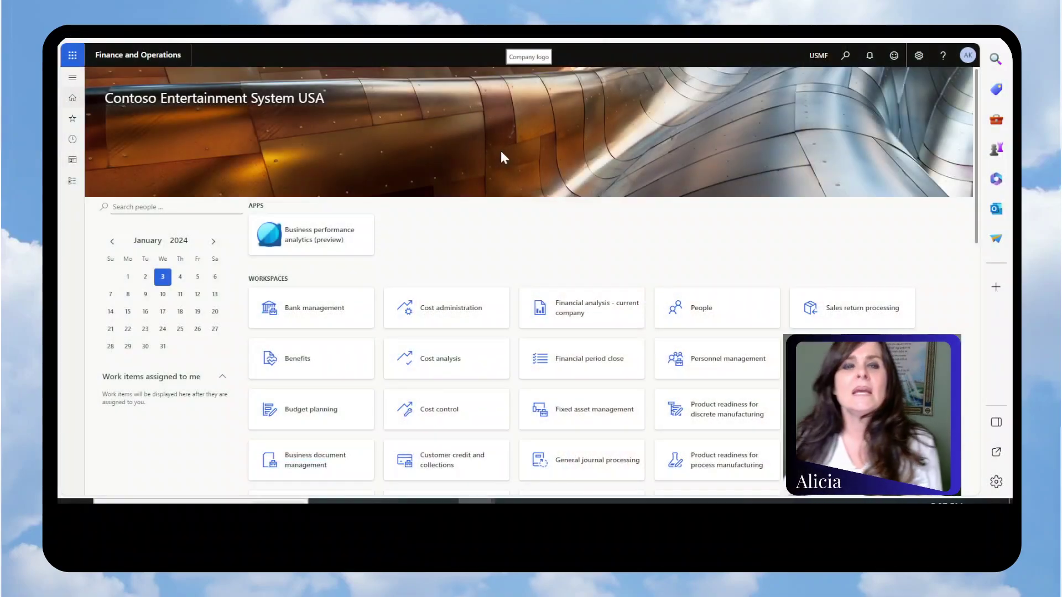
Open the Inventory management module from the modules list
left_click(72, 181)
scroll(127, 254, "down", 10)
scroll(126, 249, "down", 3)
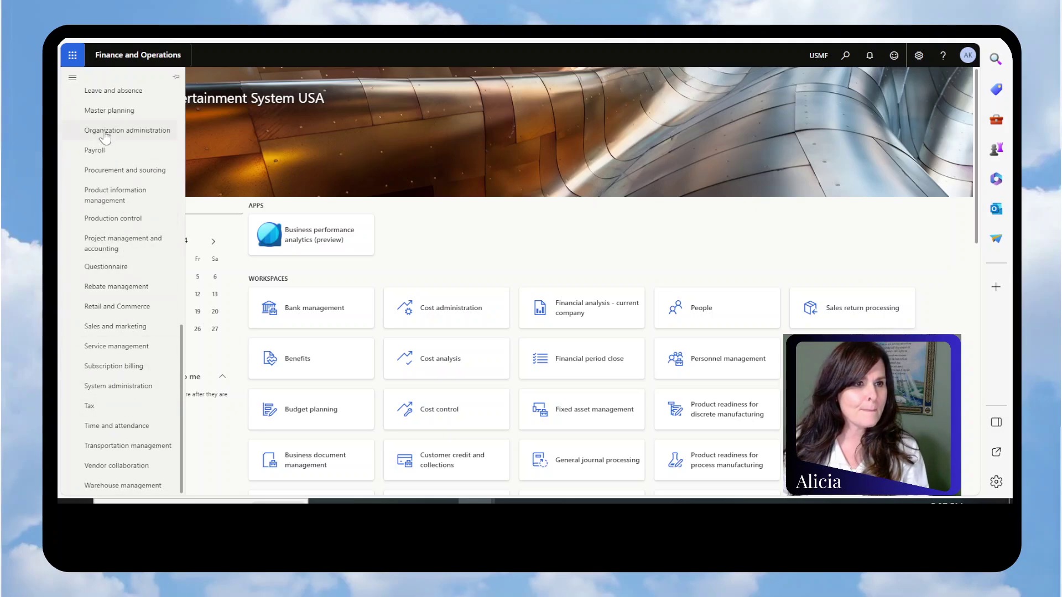
scroll(105, 132, "up", 3)
left_click(126, 234)
Expand the Journal entries, item journal, counting journal and inventory Setup sections of the menu
left_click(224, 144)
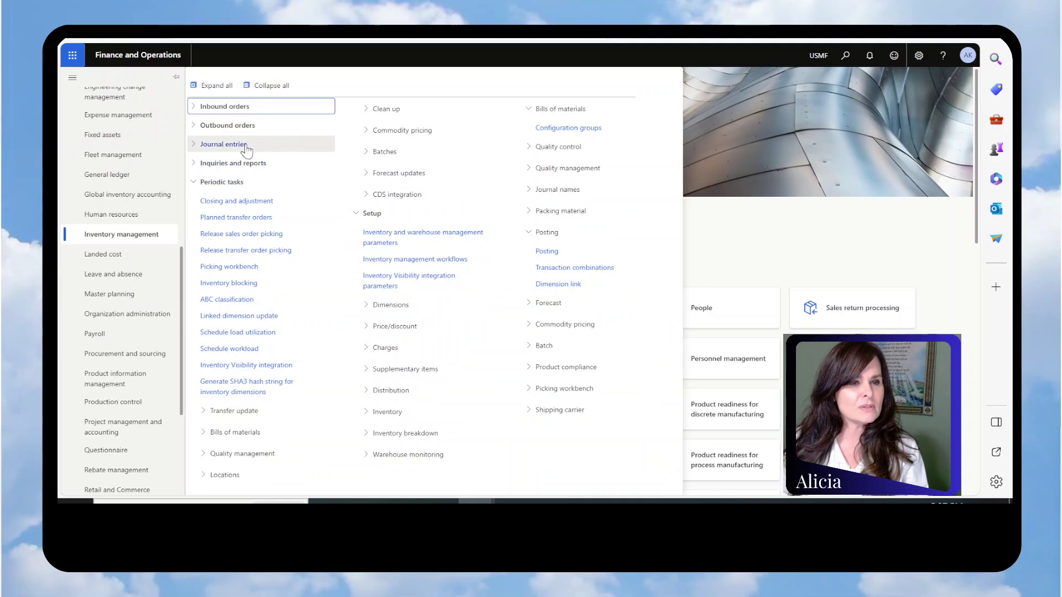
left_click(230, 172)
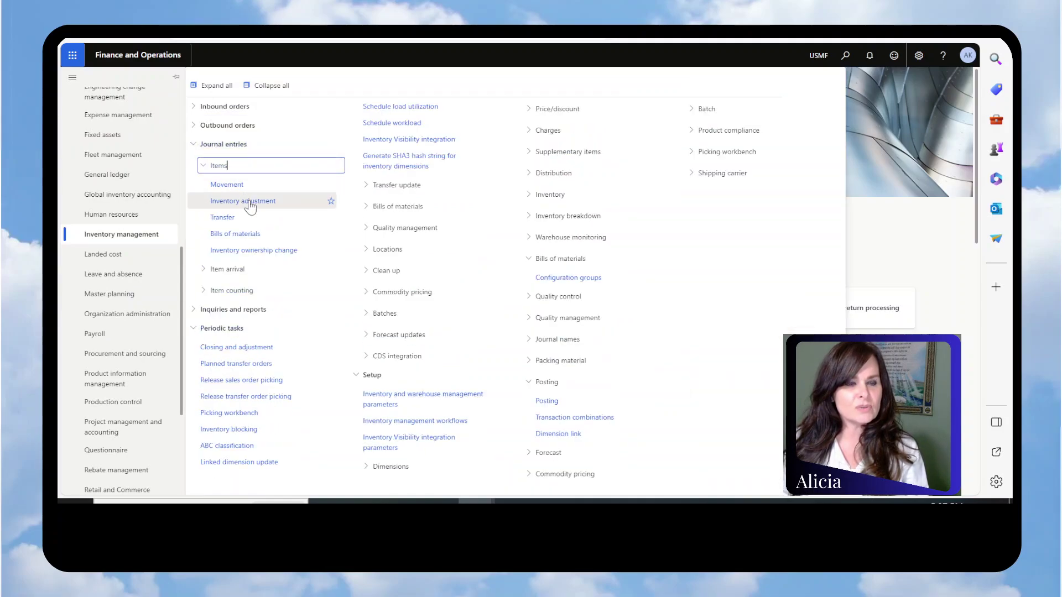
left_click(233, 290)
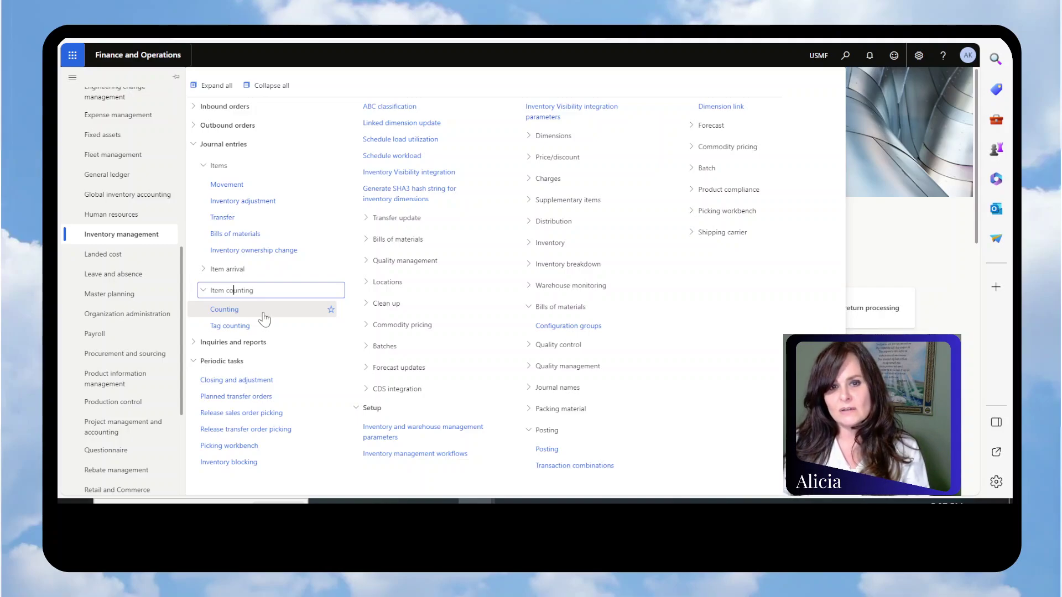
left_click(538, 247)
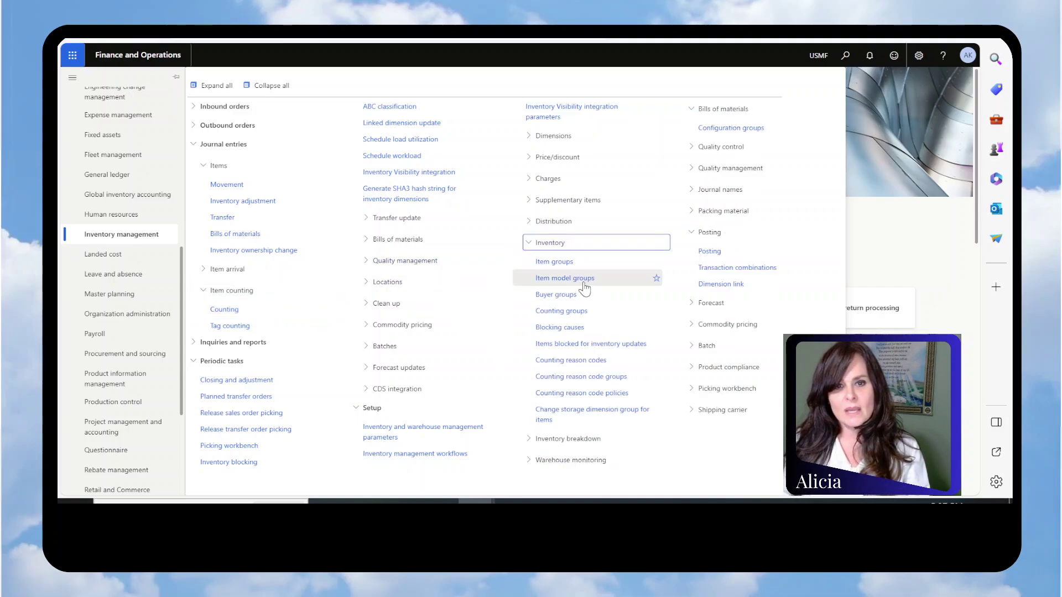
Open the Posting page's Inventory tab and select Inventory expenditure, loss
left_click(719, 252)
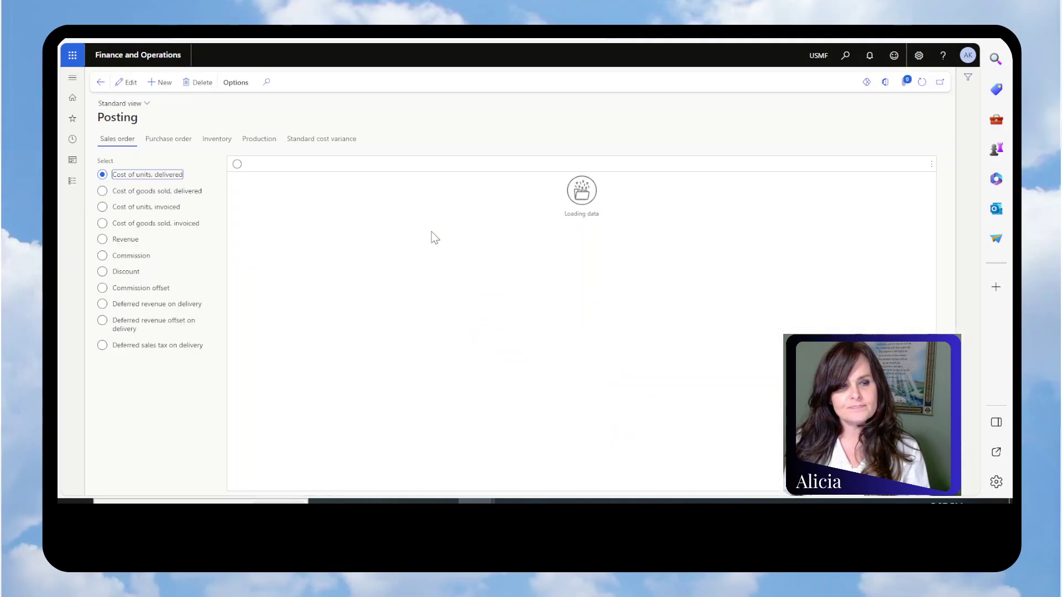
left_click(217, 139)
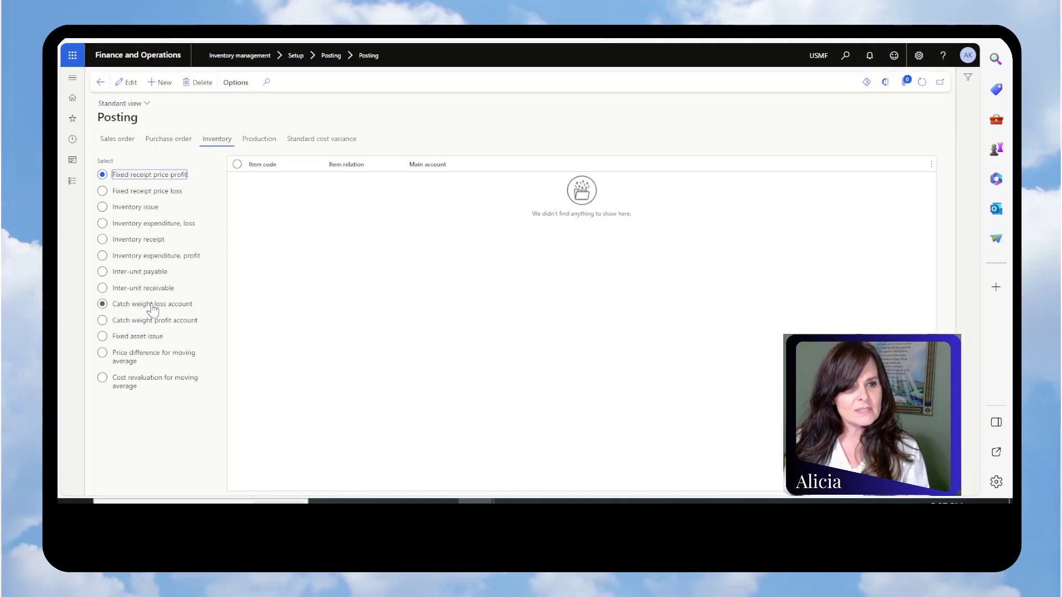
left_click(142, 225)
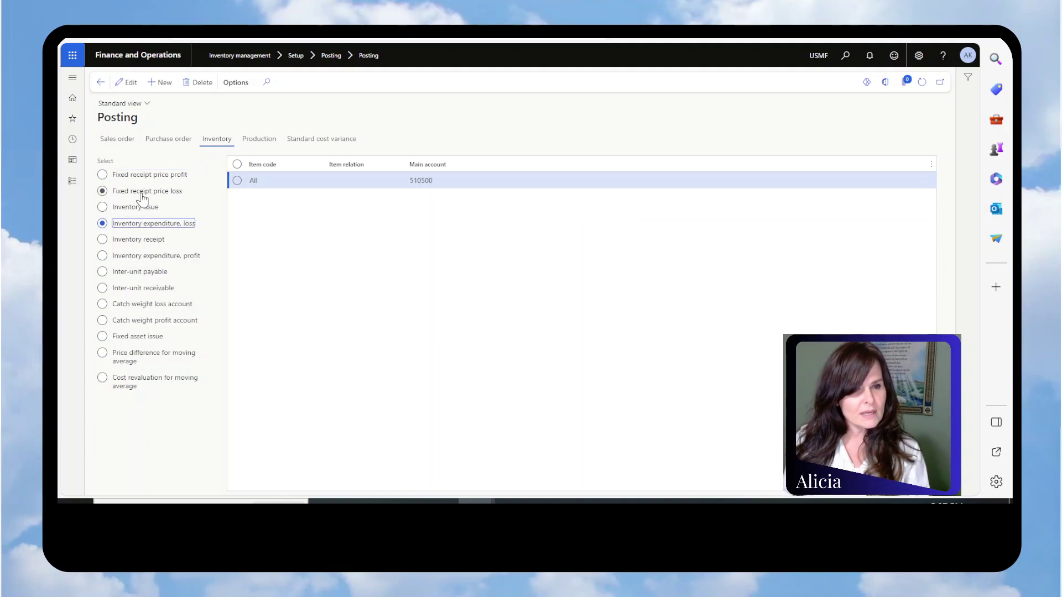
Edit the All posting row and confirm account 510500 is Inventory Profit/Loss in the lookup
left_click(433, 181)
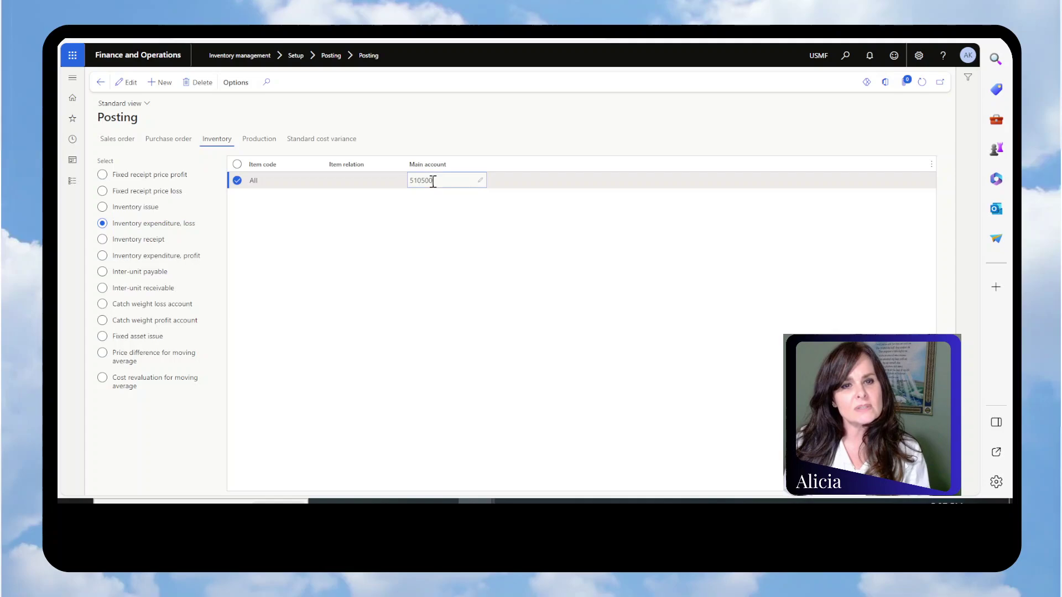
left_click(480, 180)
left_click(494, 180)
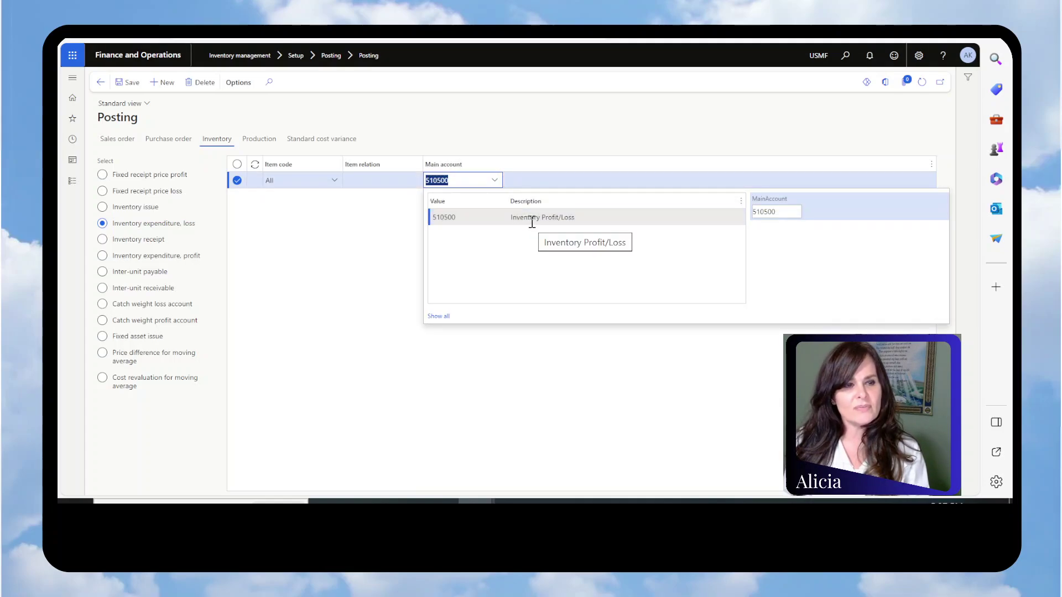
left_click(145, 224)
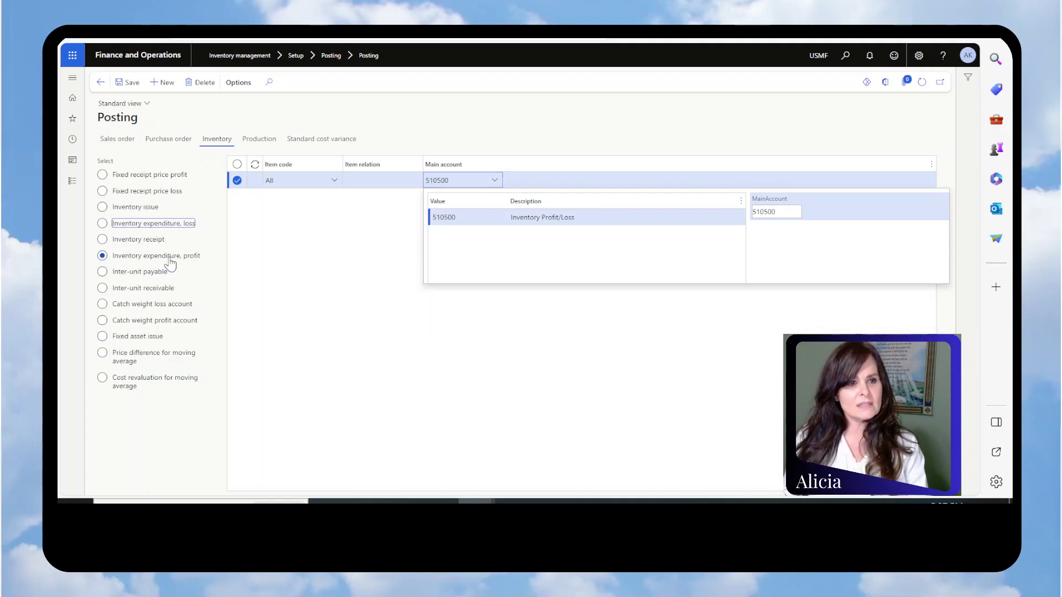
left_click(495, 181)
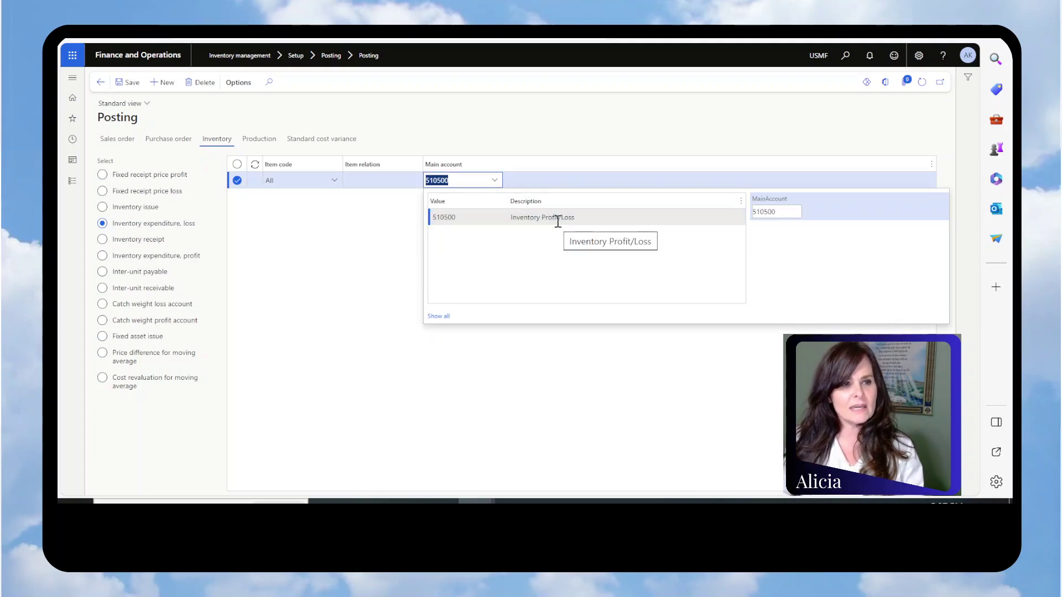
left_click(556, 145)
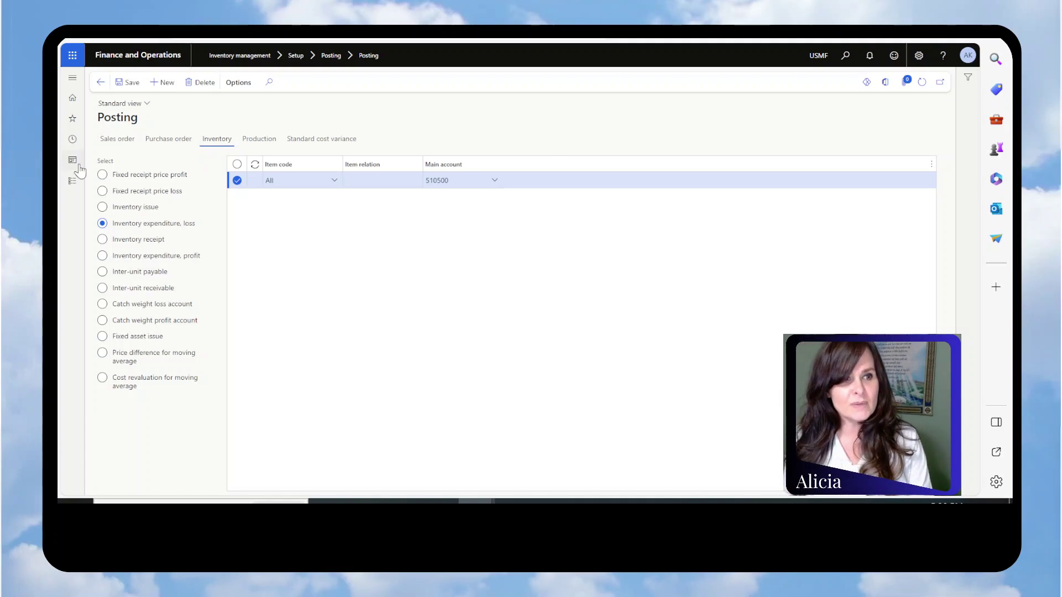
Start a new inventory movement journal and go to its Offset account field
left_click(72, 181)
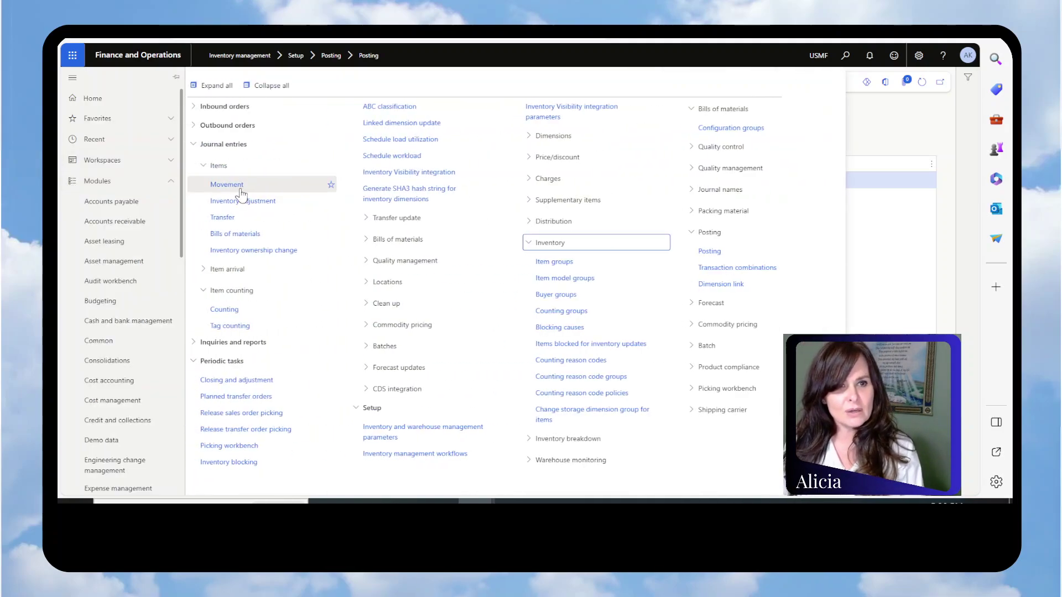
left_click(243, 199)
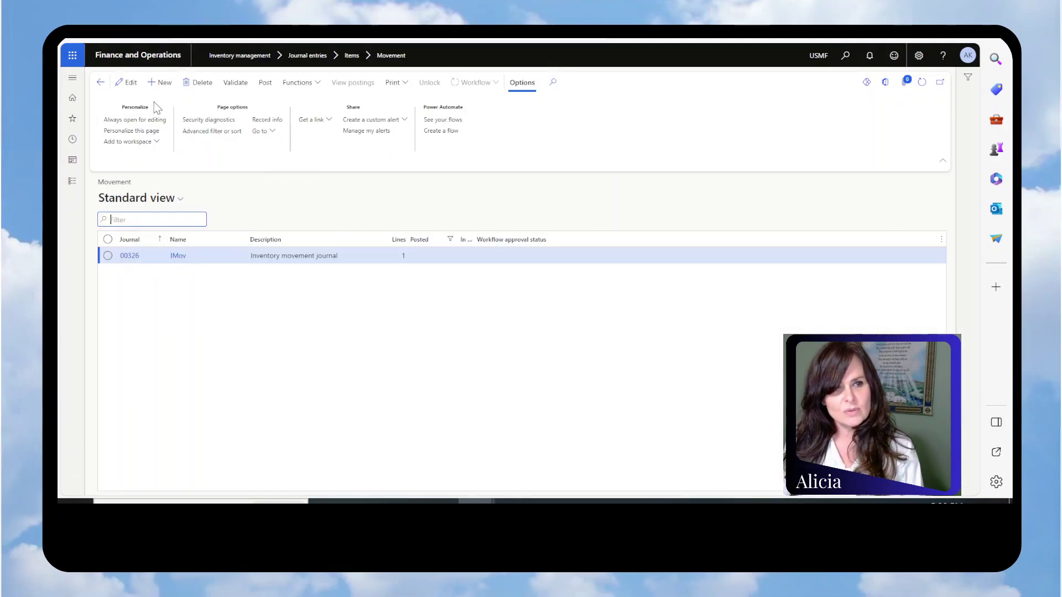
key("alt+n")
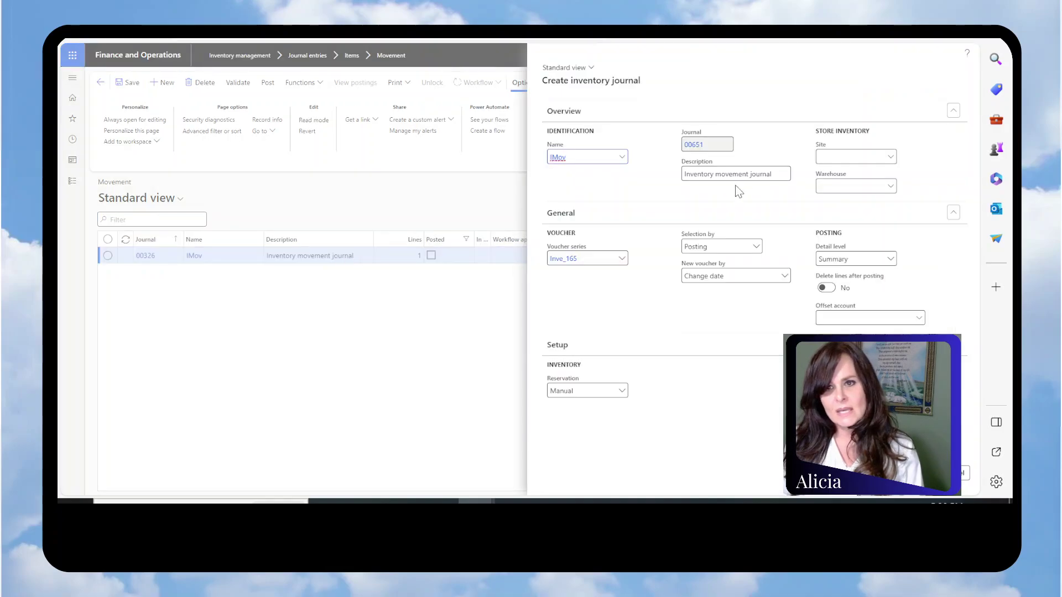
left_click(917, 319)
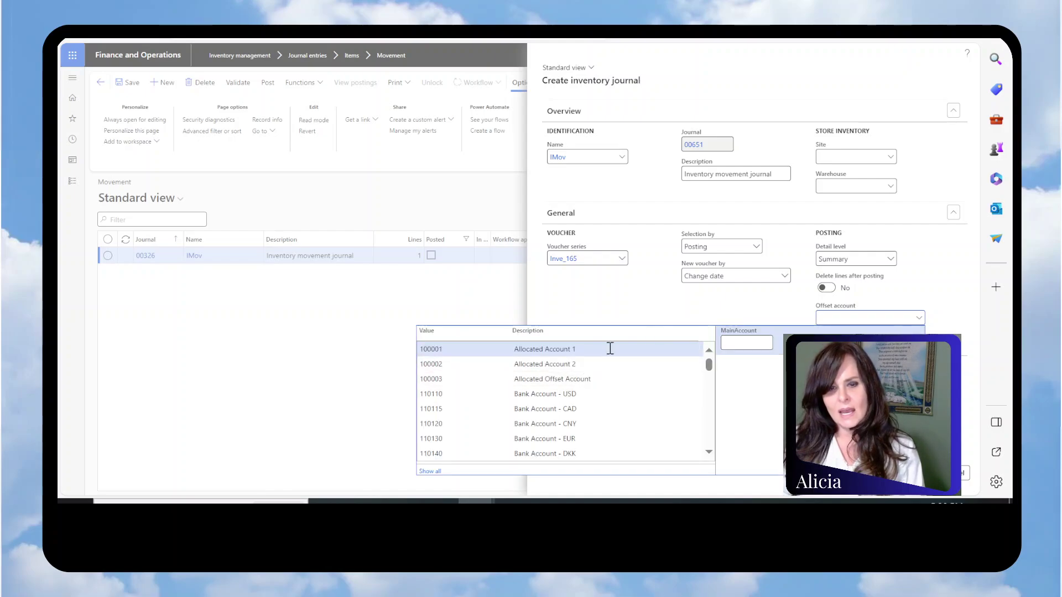
Search the offset account list for 'scrap' and 'qu', then clear the filter and scroll
left_click(731, 344)
type("scrap")
key("BackSpace")
key("BackSpace")
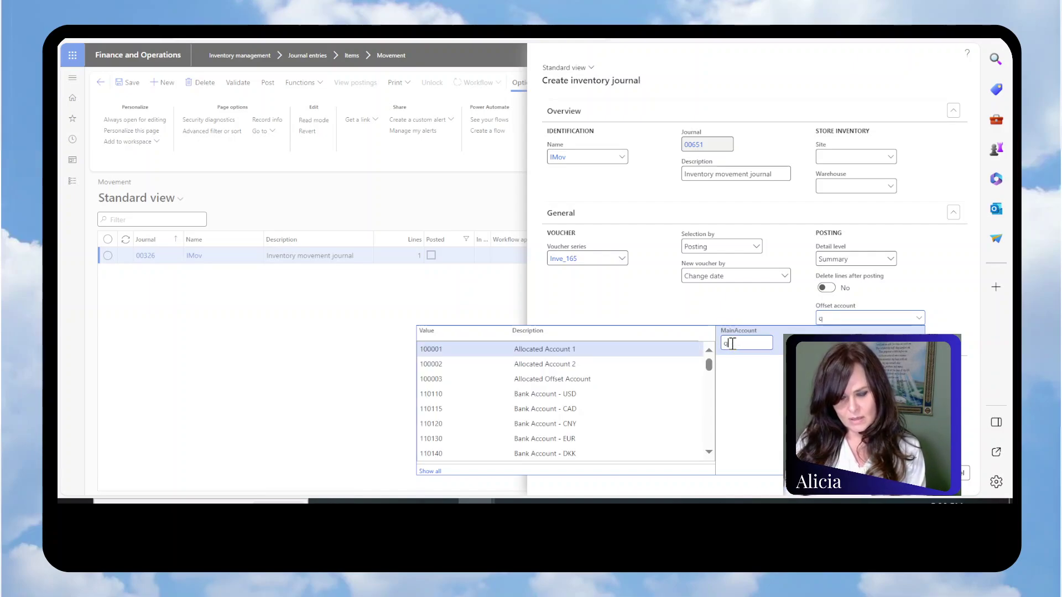
type("qu")
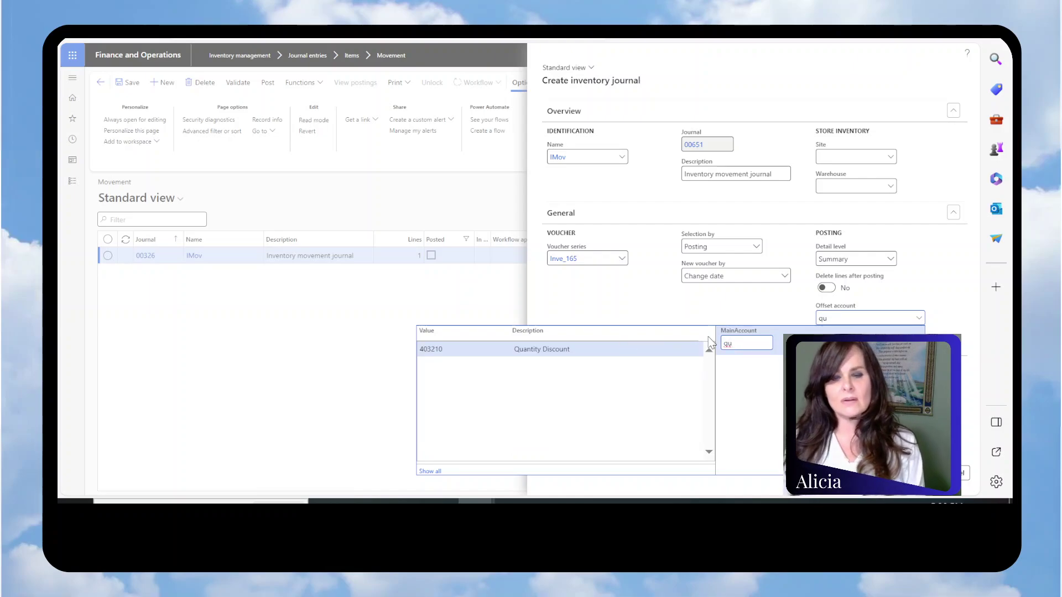
key("BackSpace")
key("BackSpace")
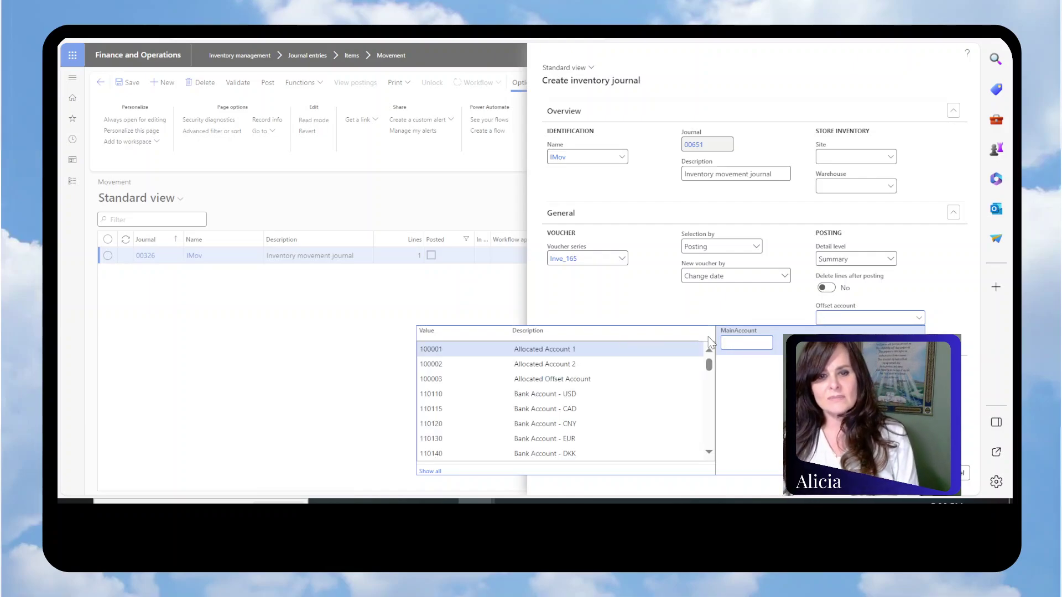
scroll(533, 434, "down", 5)
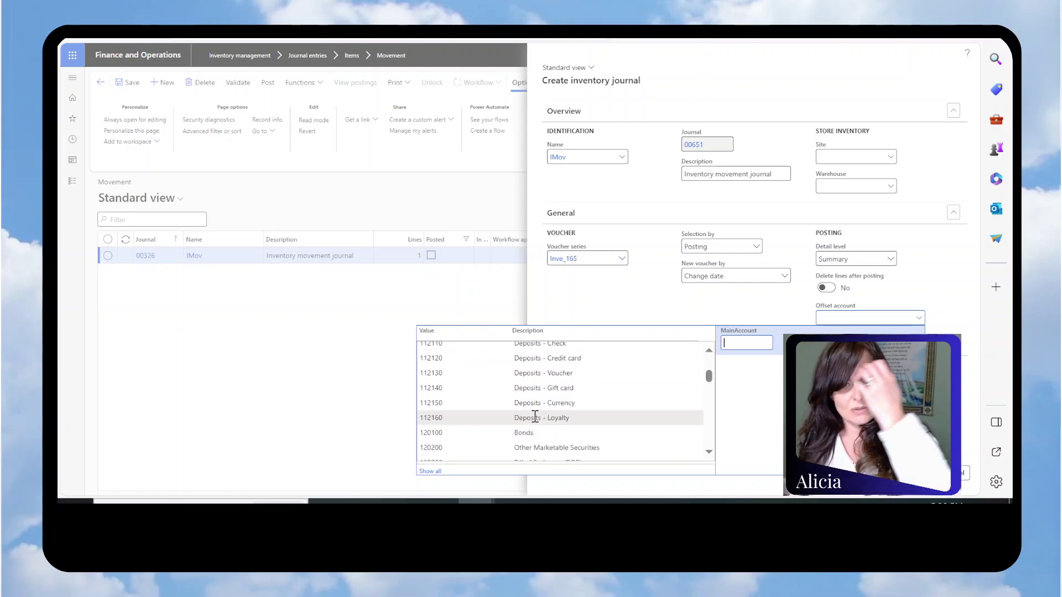
Scroll further down the offset account list without choosing an account
scroll(631, 405, "down", 2)
scroll(631, 405, "down", 1)
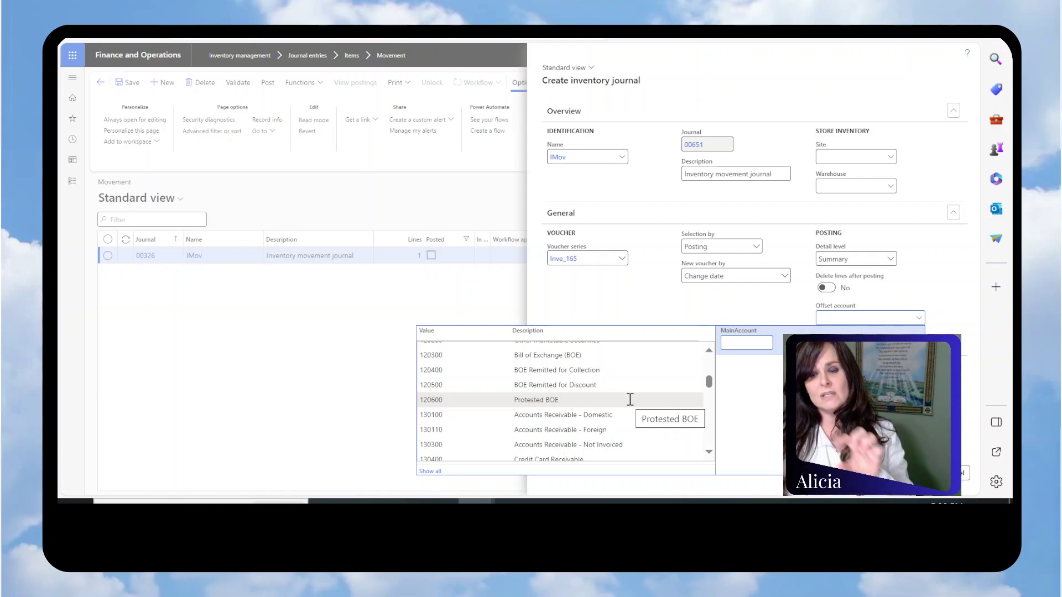
Close the offset lookup and journal pane, then open inventory adjustment journal 00576
left_click(964, 478)
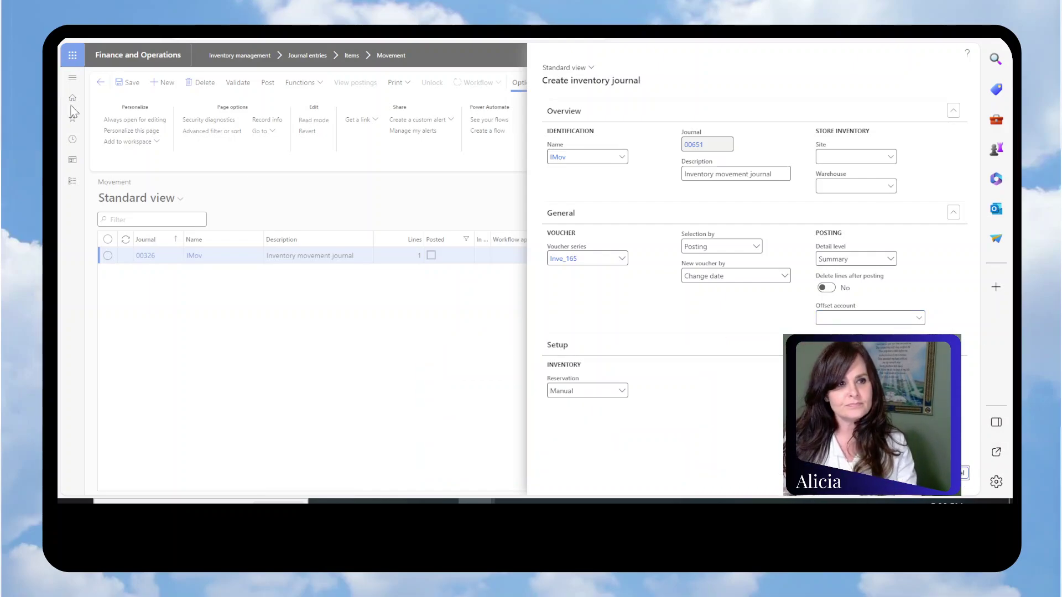
key("Escape")
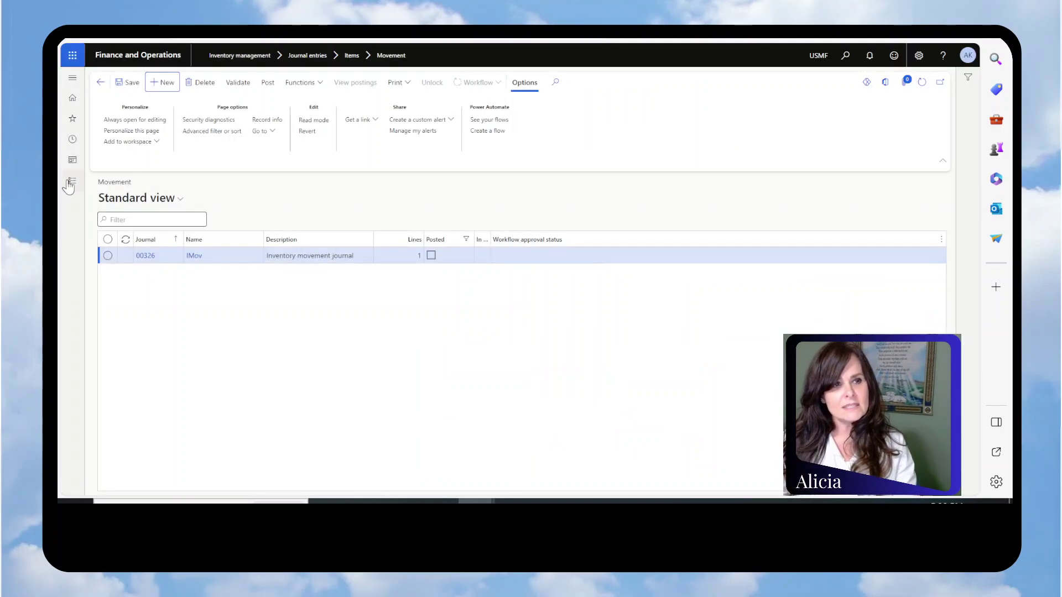
left_click(72, 181)
left_click(271, 194)
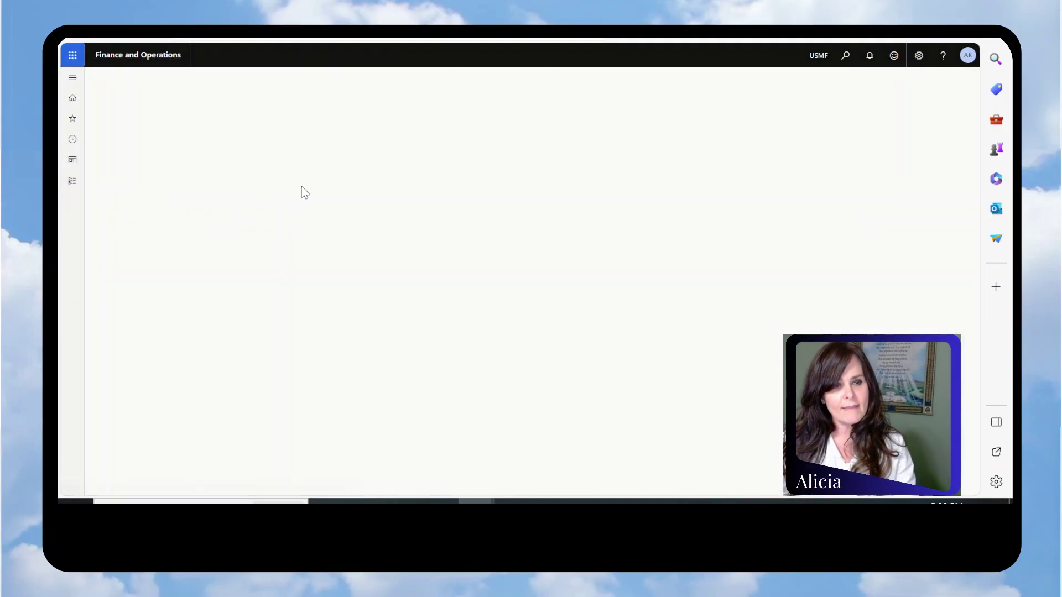
left_click(135, 288)
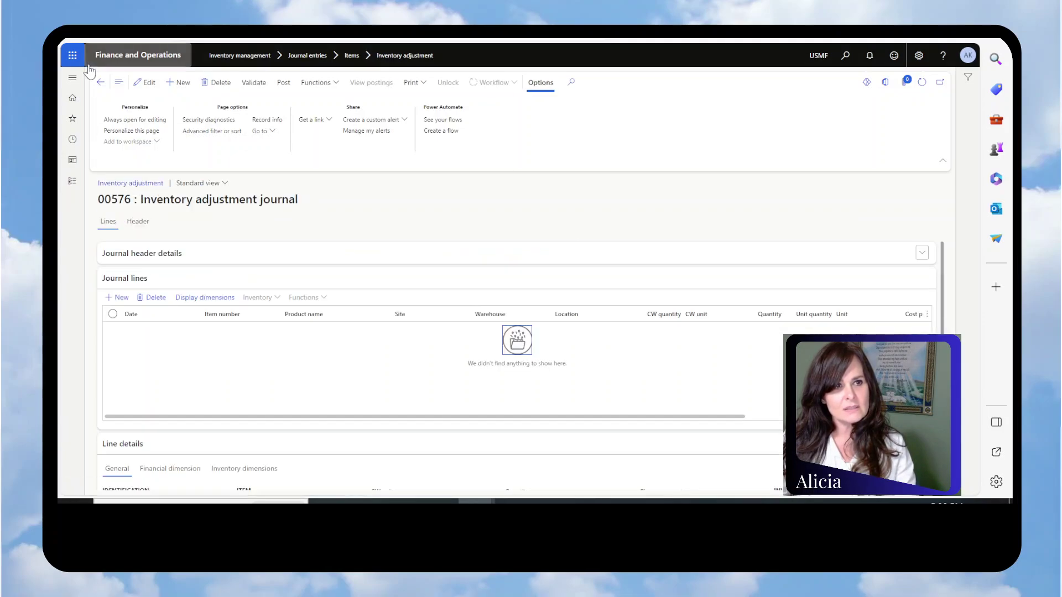
Scroll journal 00576's lines, then switch to journal 00404 and scroll its lines
left_click_drag(640, 416, 826, 416)
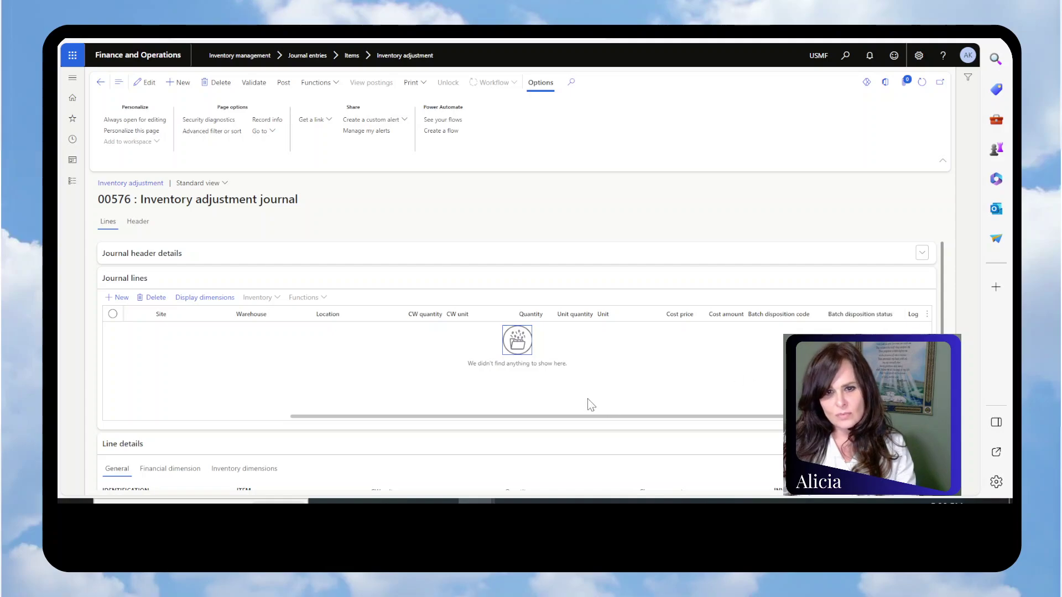
left_click_drag(551, 417, 547, 423)
left_click(100, 82)
left_click(129, 271)
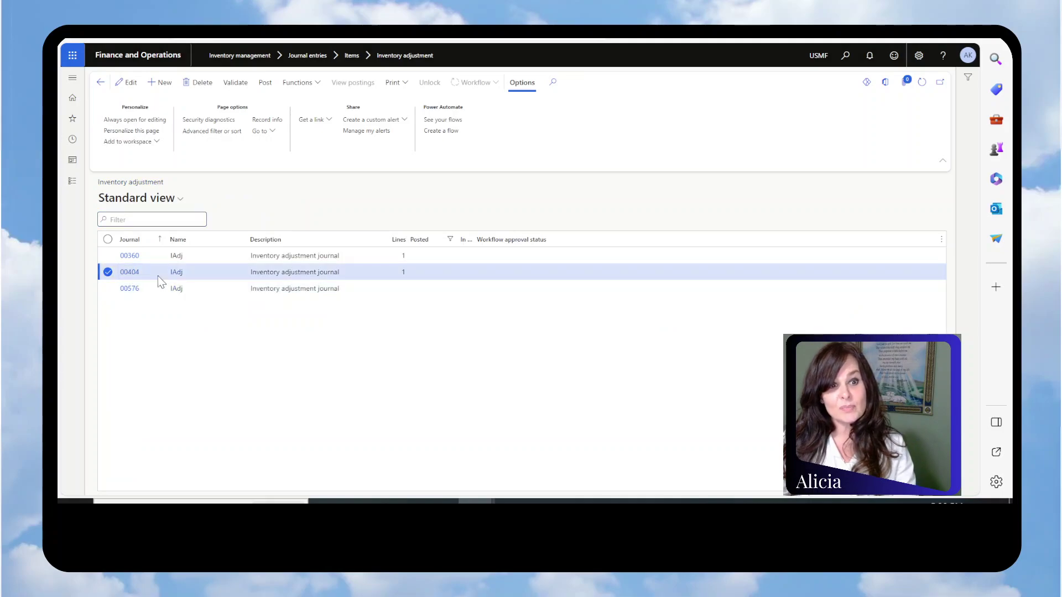
left_click_drag(616, 416, 847, 418)
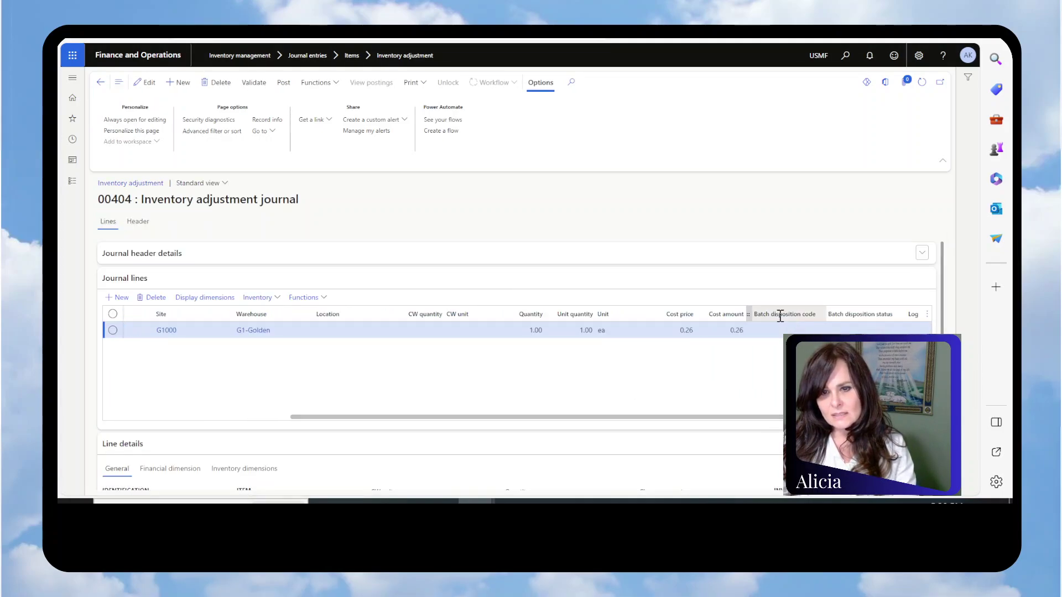
Insert the Counting reason code column, found by filtering fields for 'rea', into journal 00404's lines
key("Escape")
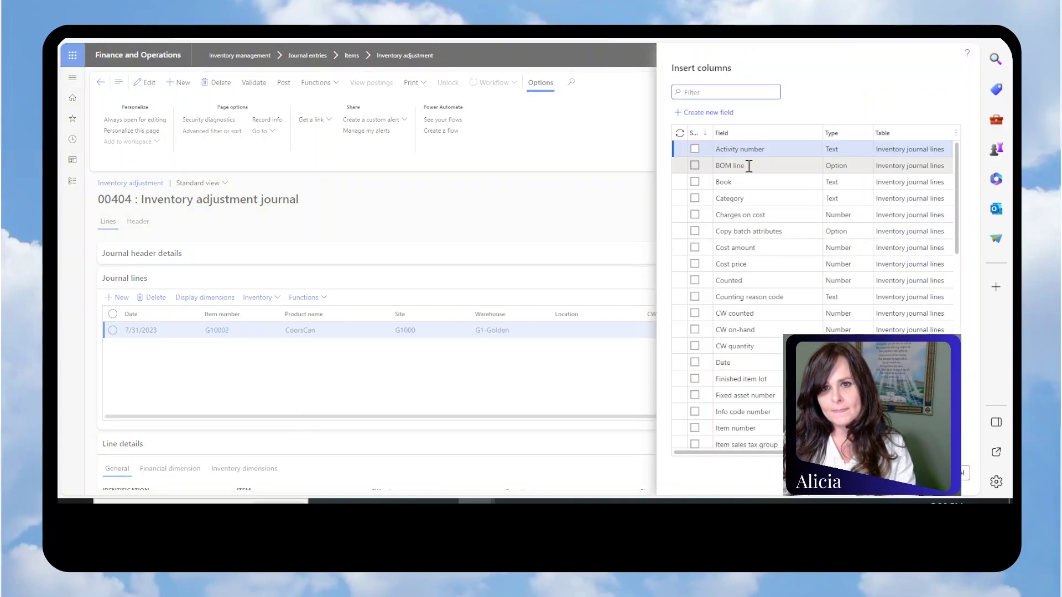
left_click(818, 132)
type("rea")
key("Return")
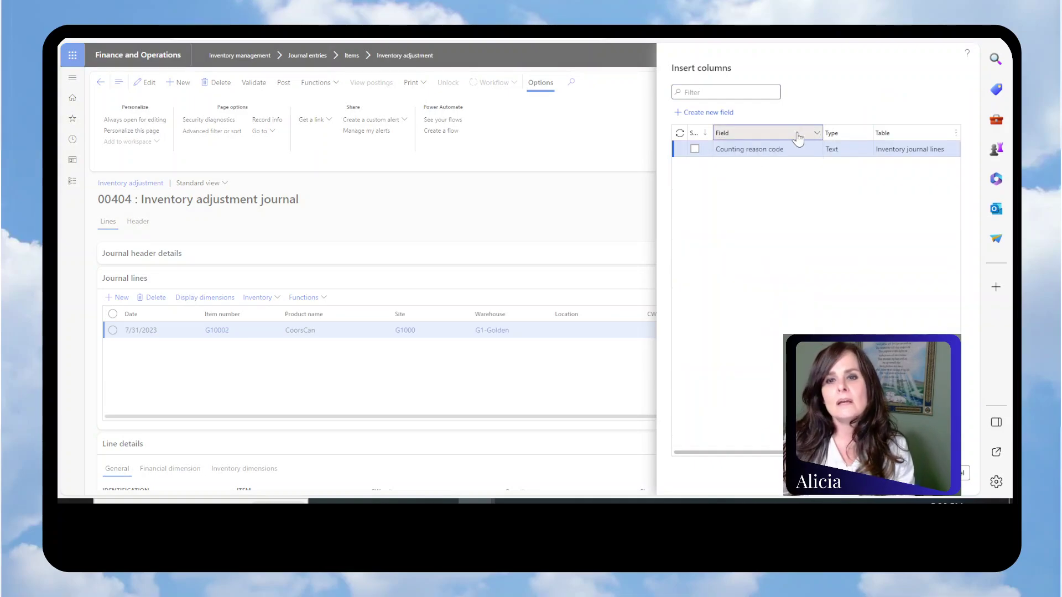
left_click(694, 149)
left_click(910, 474)
left_click(873, 347)
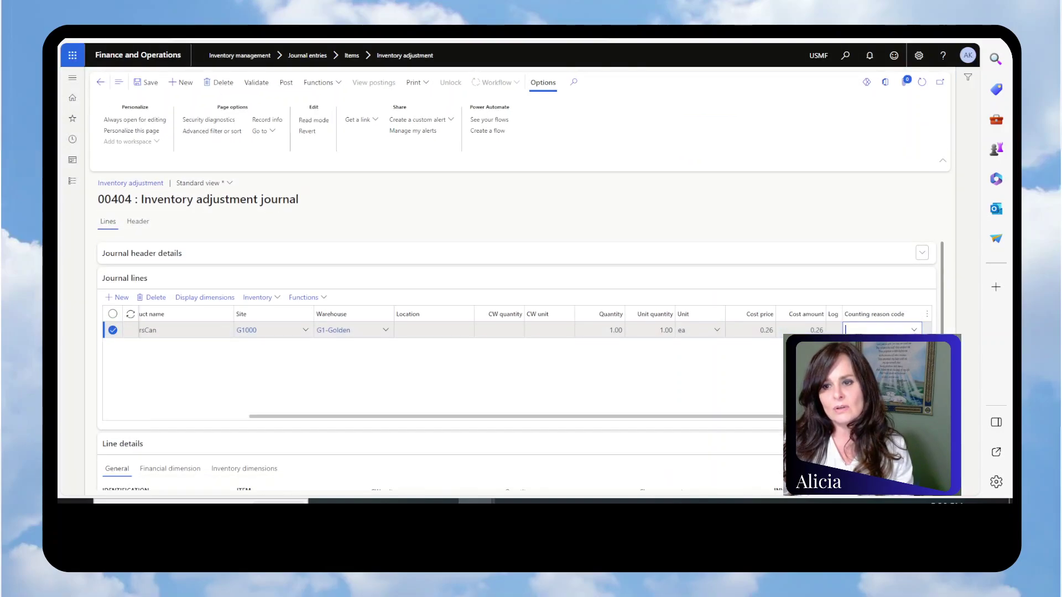
left_click(867, 330)
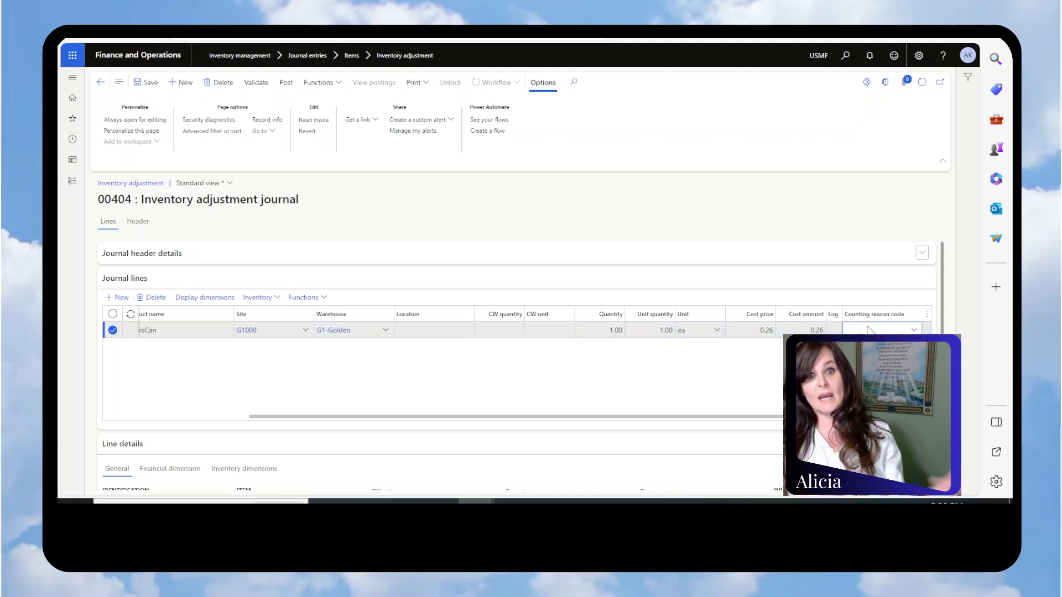